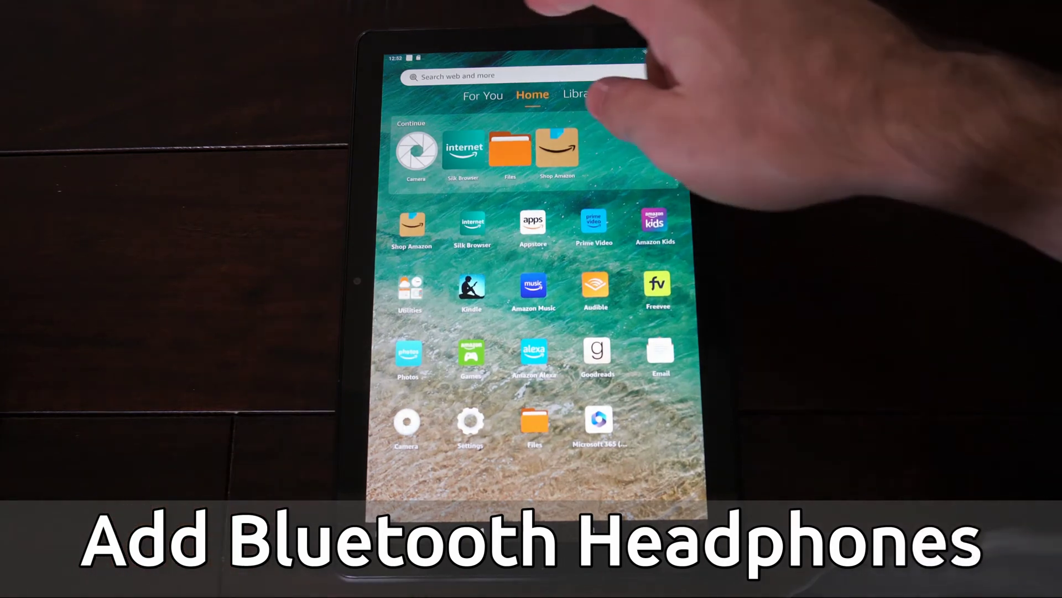
Expand quick settings with two downward swipes and launch Settings from the gear icon
drag(540, 58, 540, 166)
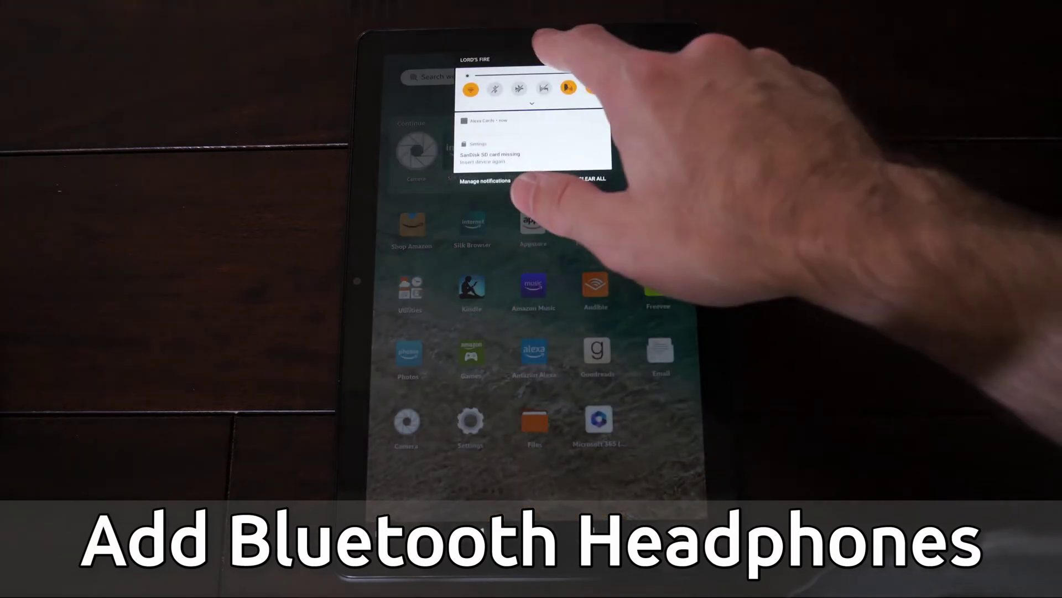
drag(570, 75, 569, 249)
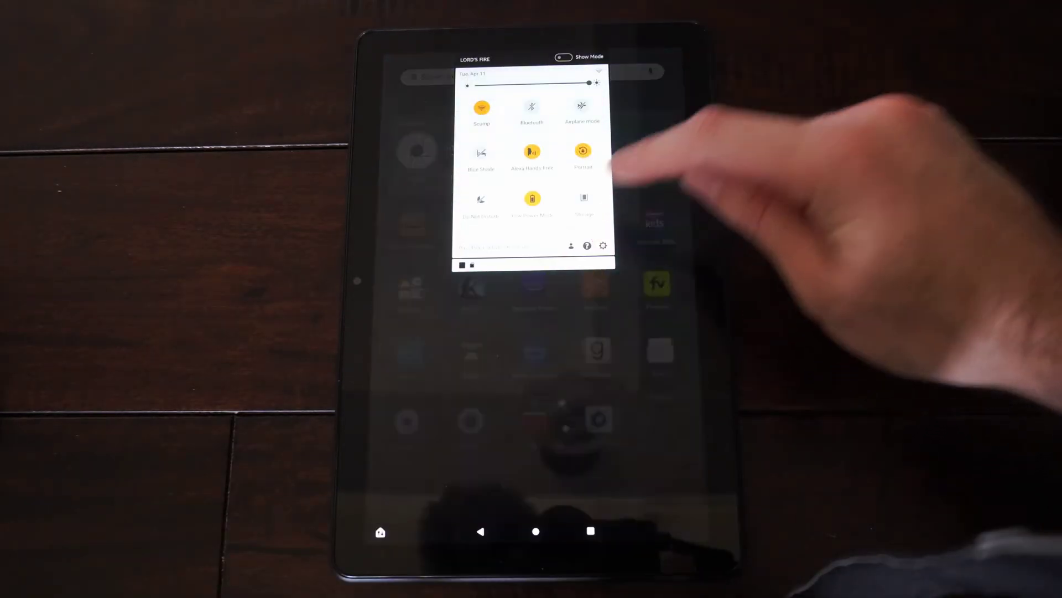
click(603, 246)
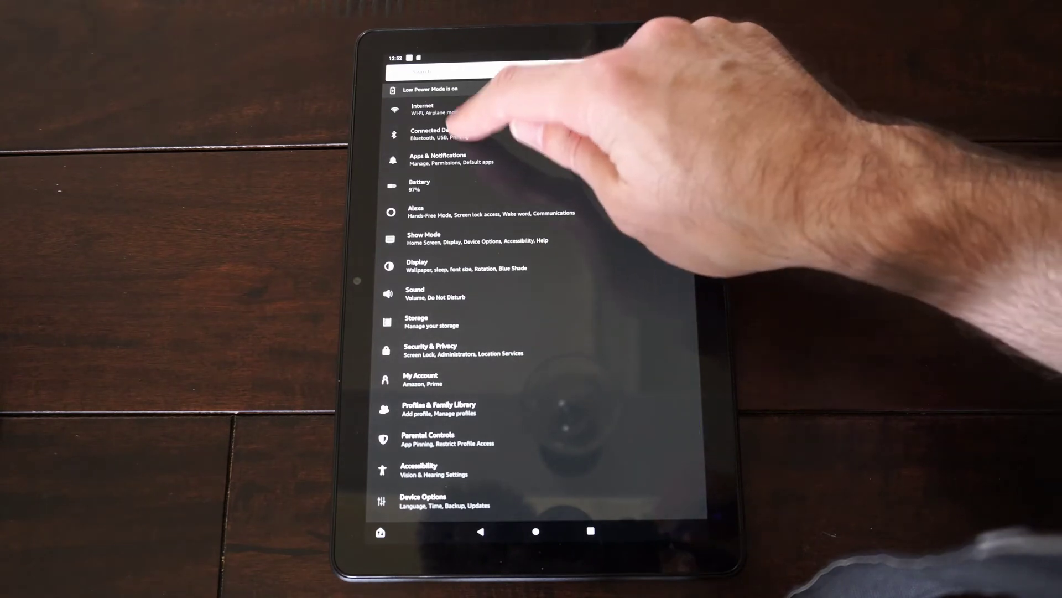
Switch Bluetooth on from the Connected Devices page
click(465, 133)
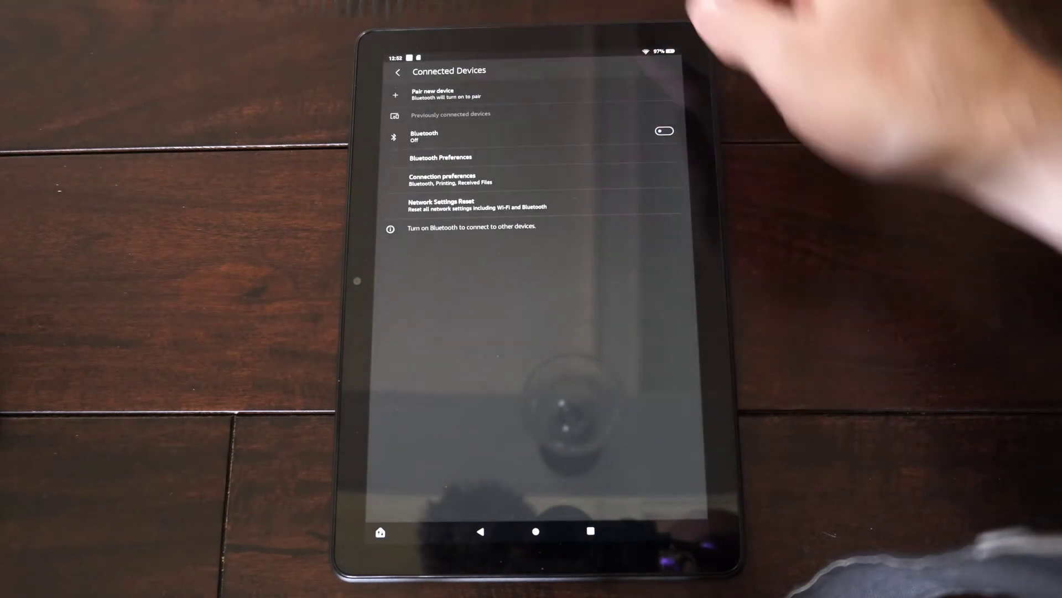
click(664, 130)
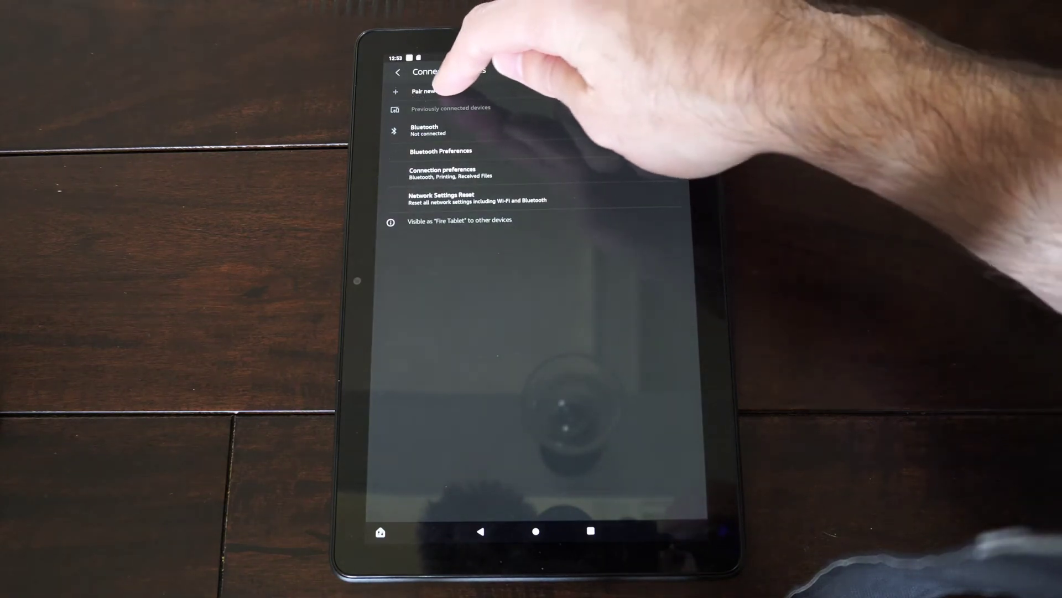
Start Pair new device so nearby devices like Stealth 700 G2 headphones appear
click(433, 91)
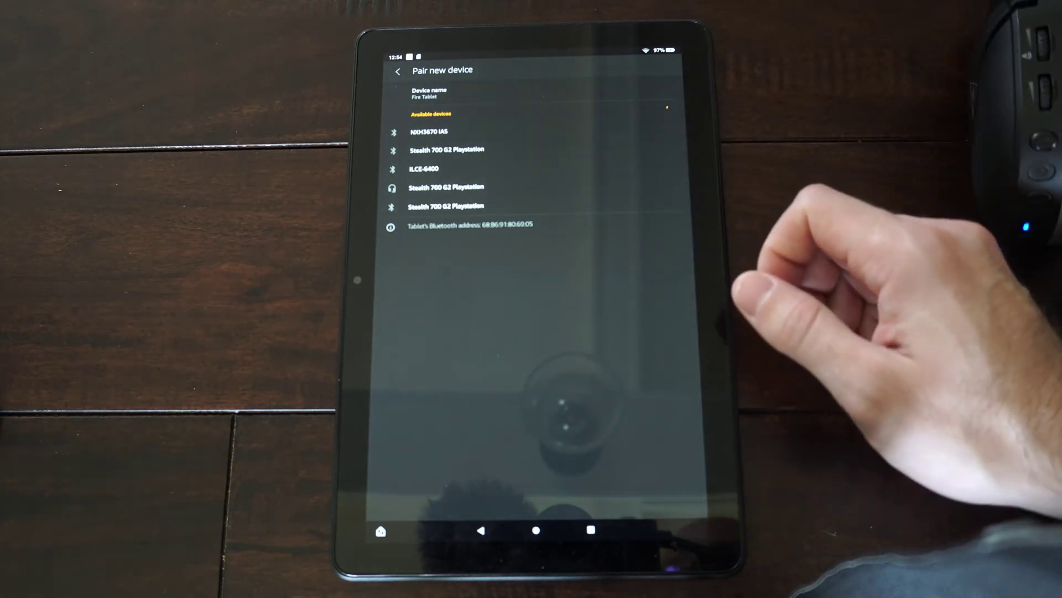
Back out of Settings to the home screen, then pull down the notifications panel
click(397, 71)
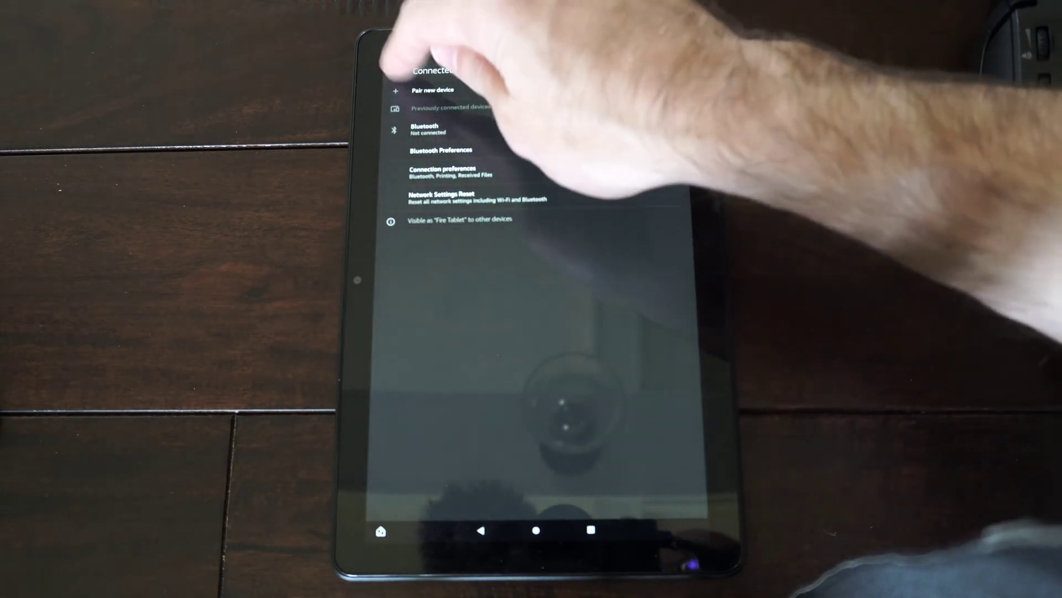
click(398, 72)
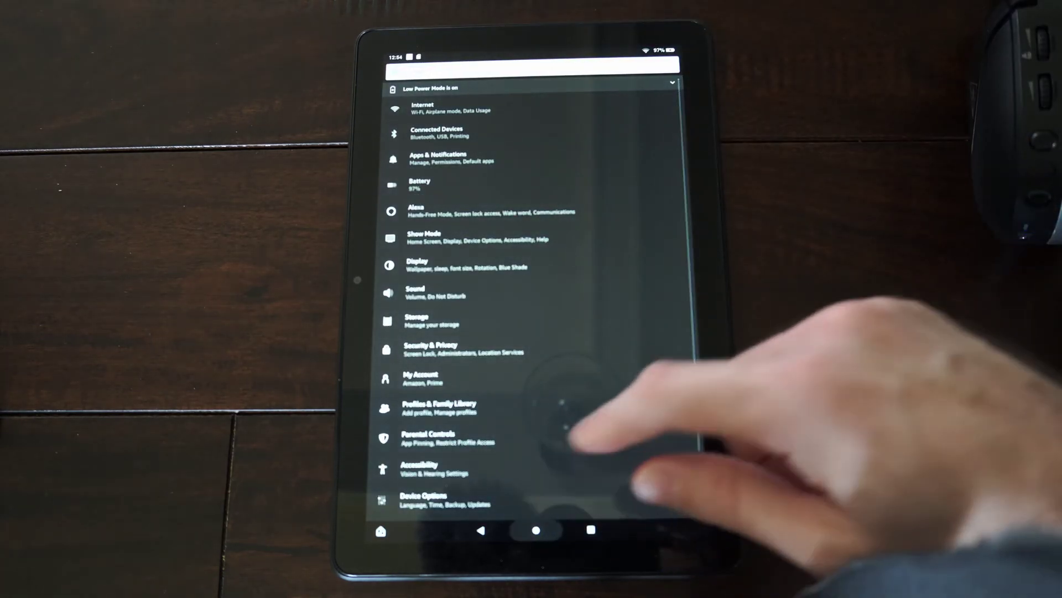
click(536, 530)
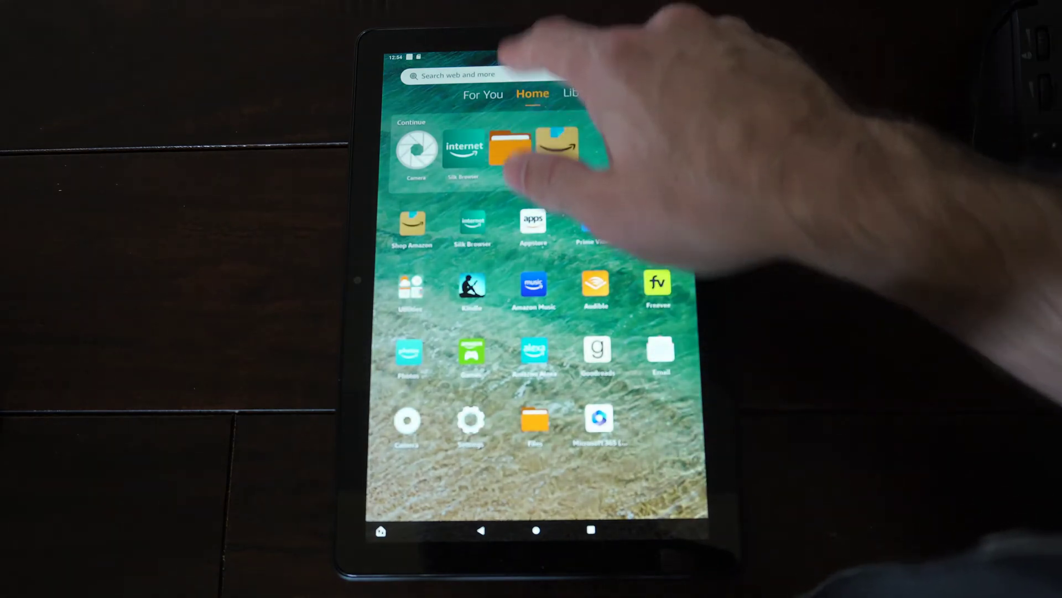
mouse_move(515, 54)
mouse_down()
mouse_move(617, 356)
mouse_move(664, 75)
mouse_up()
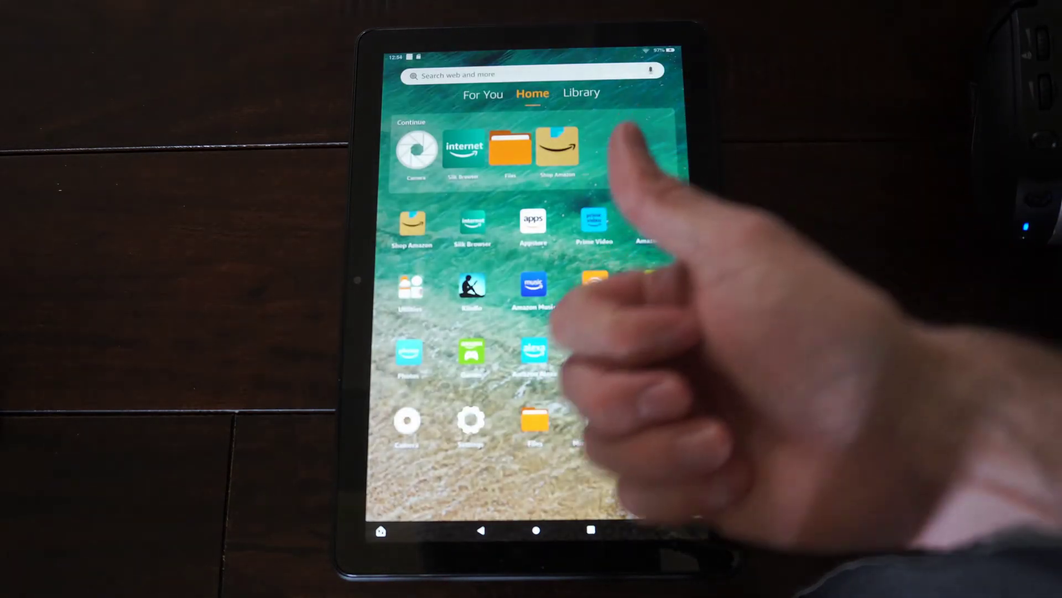